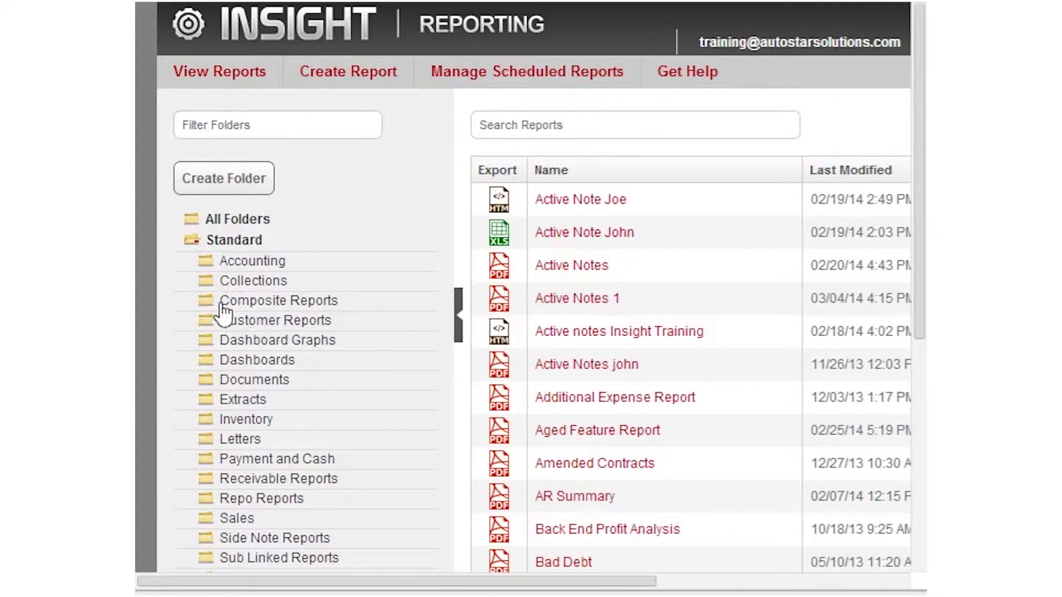
In the Collections folder, choose Schedule from the Customers Due Today Actions menu.
left_click(215, 286)
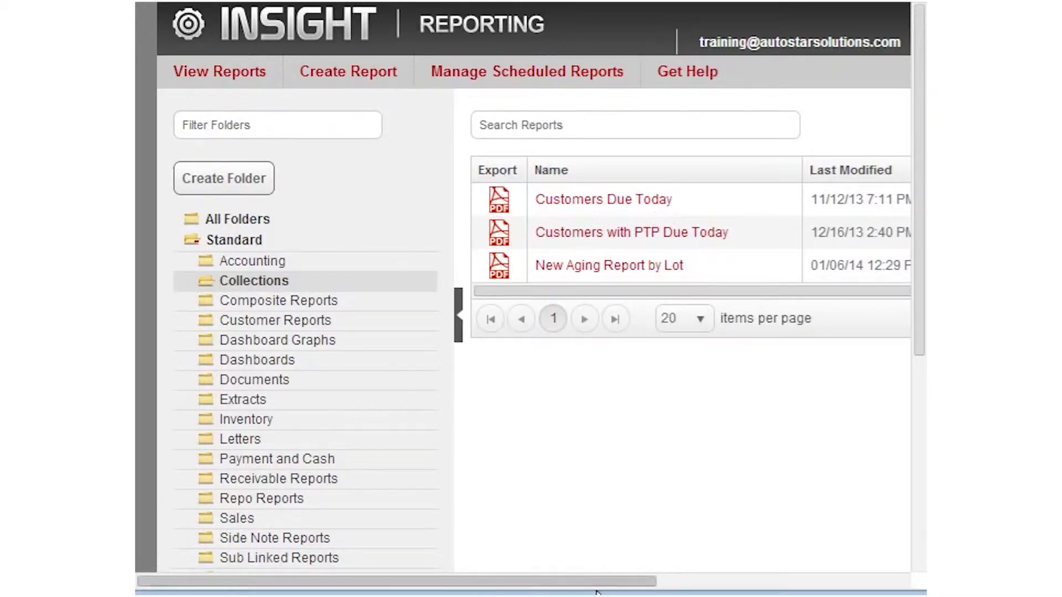
left_click_drag(603, 585, 890, 583)
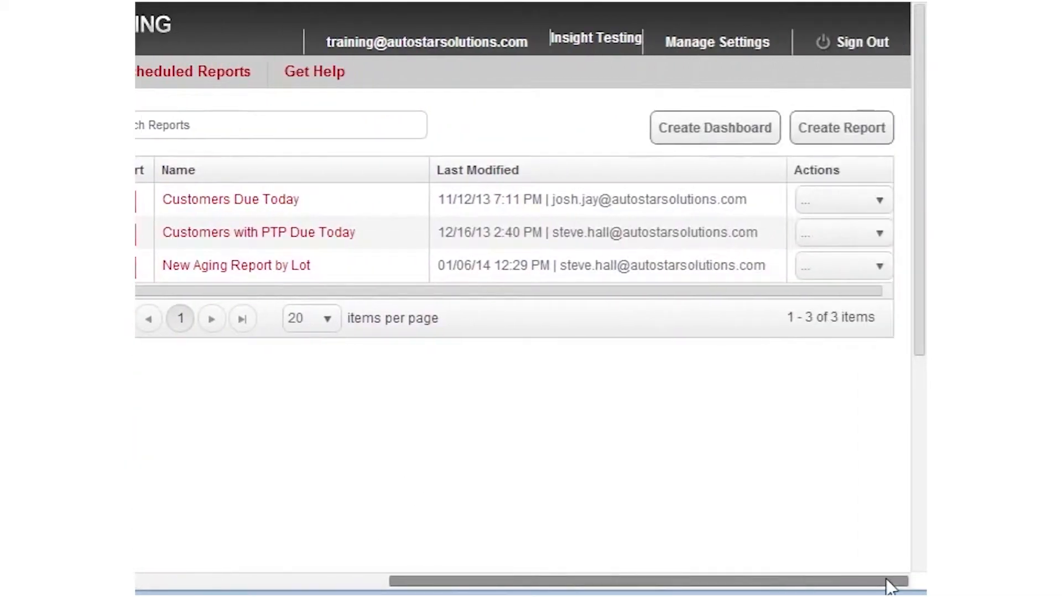
left_click(872, 203)
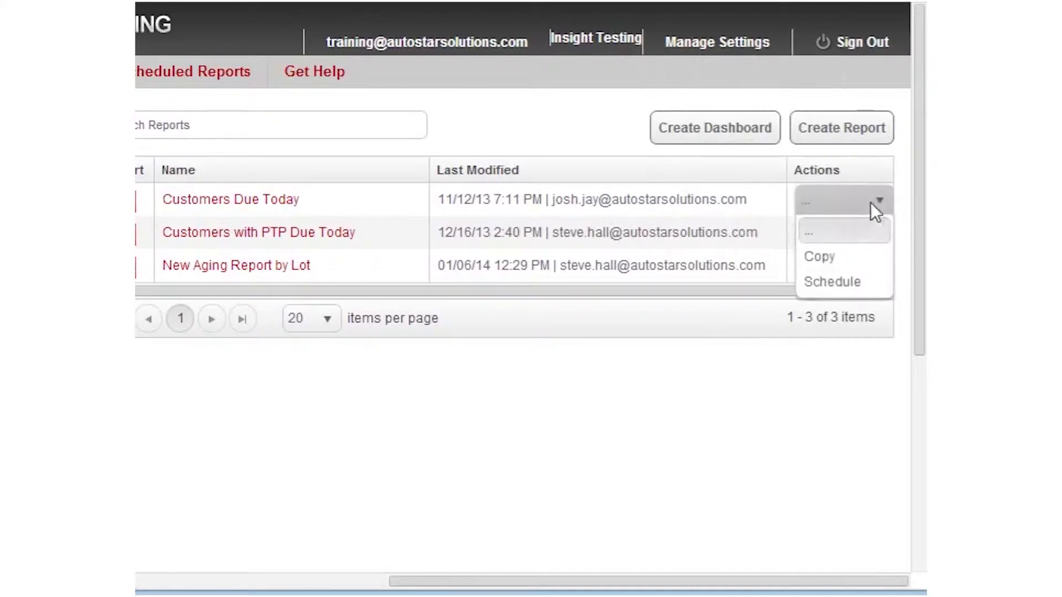
left_click(832, 284)
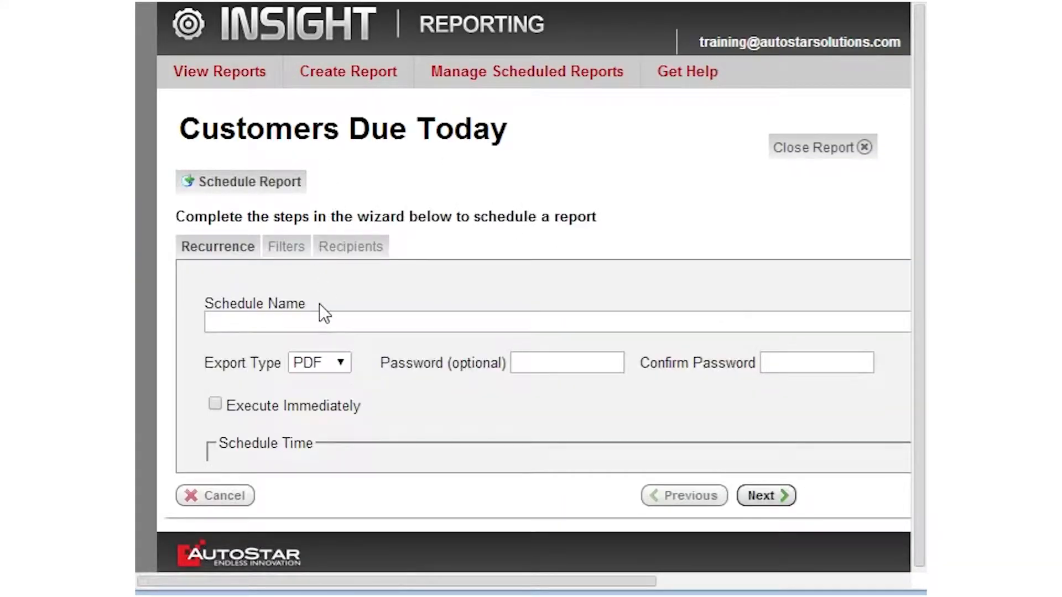
Enter 'Accounts Due Daily' as the schedule name.
left_click(322, 321)
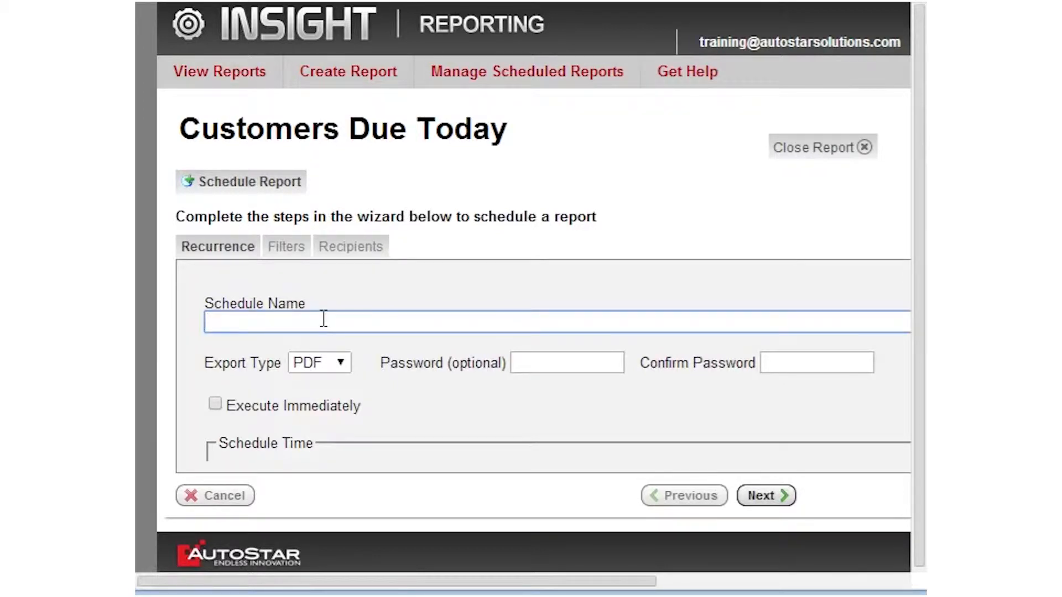
type("Accounts D")
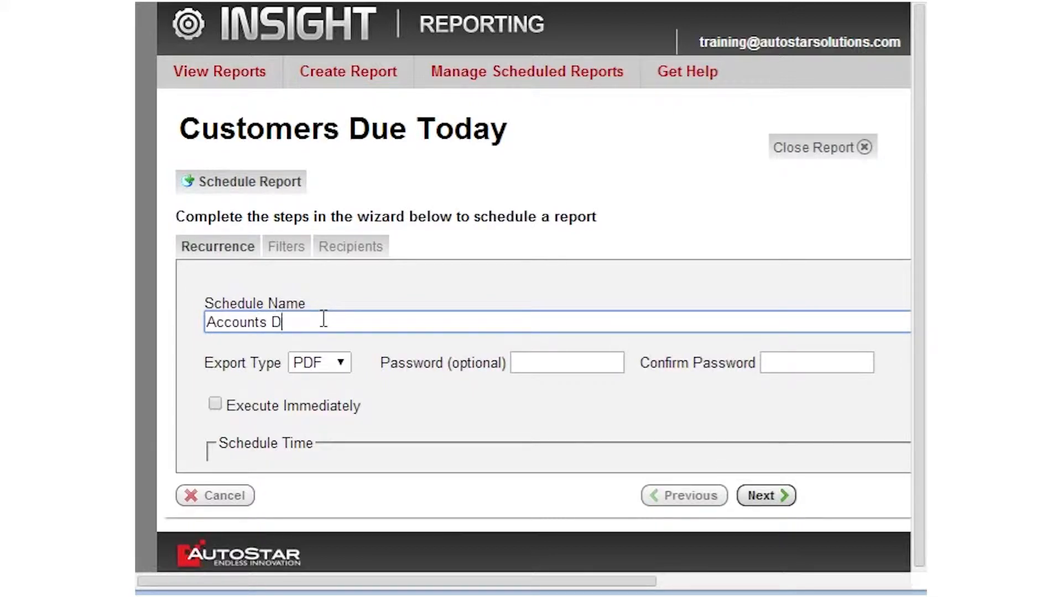
type("ue Daily")
left_click(341, 363)
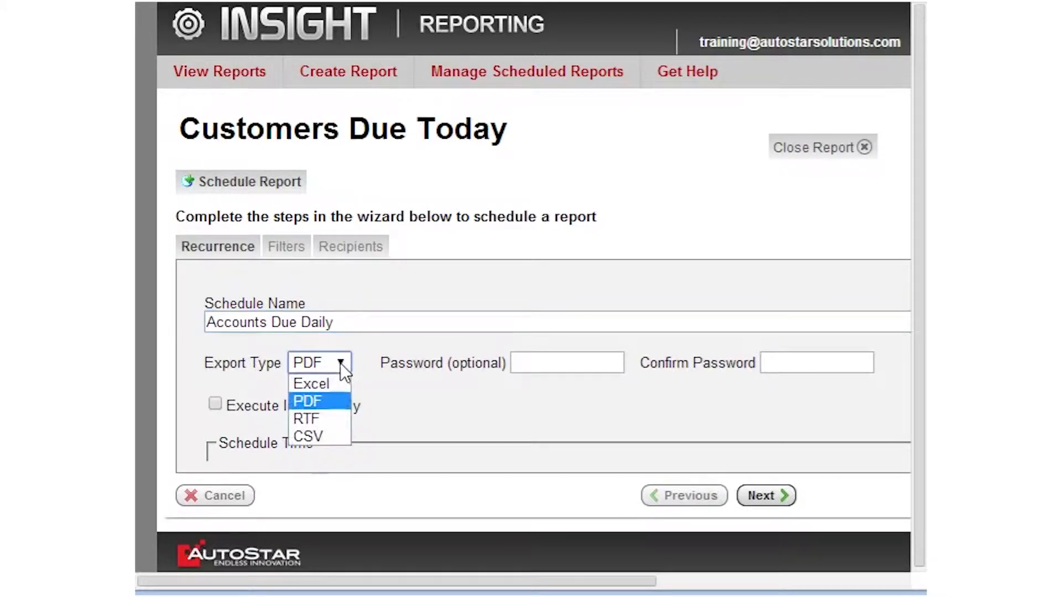
Keep PDF selected as the schedule's export type.
left_click(319, 403)
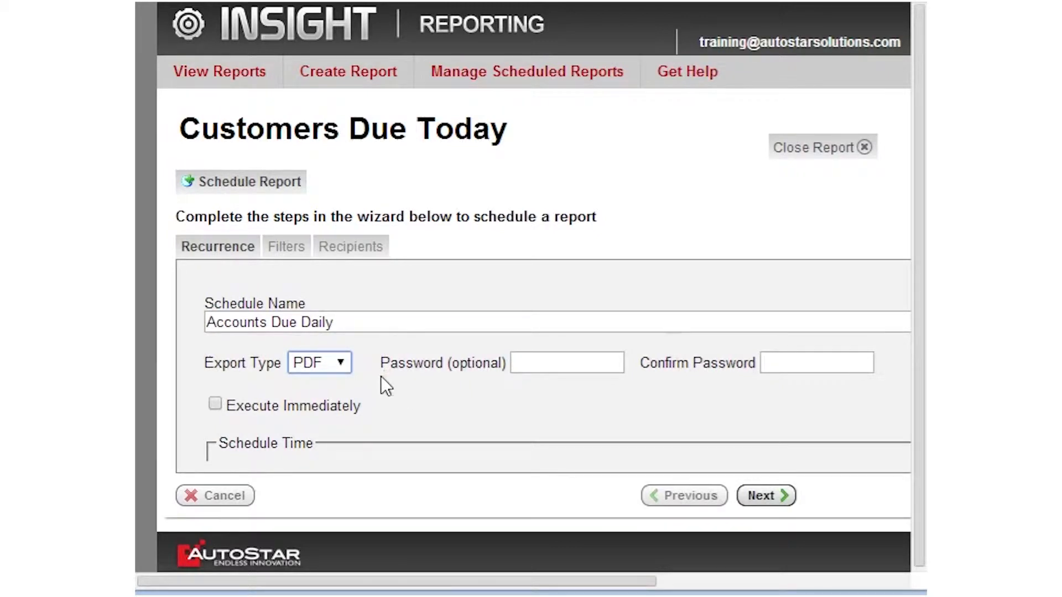
Set the Schedule Time to 06:30 am.
scroll(384, 370, "down", 2)
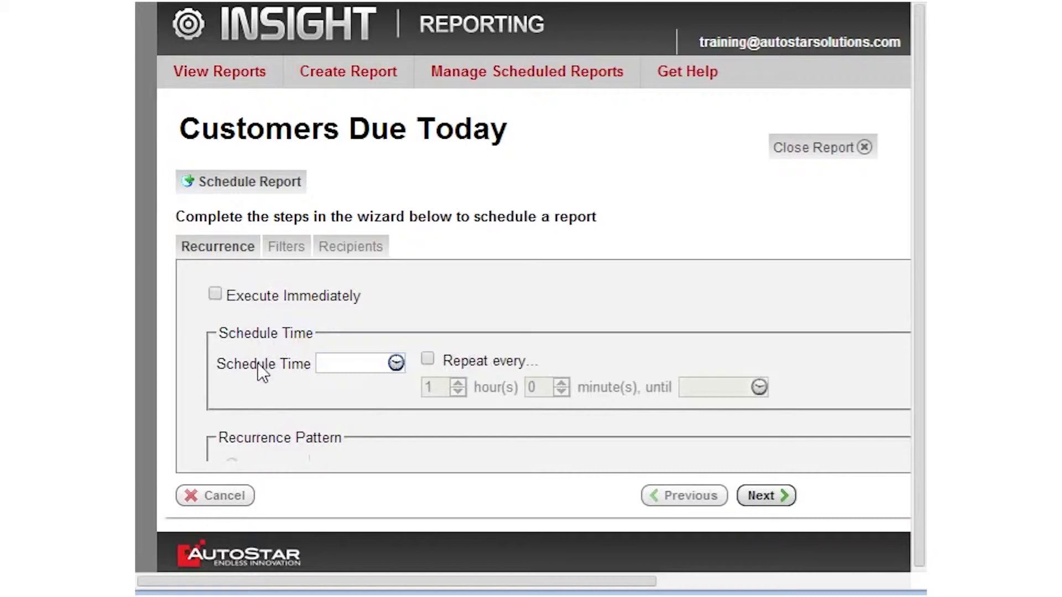
left_click(395, 363)
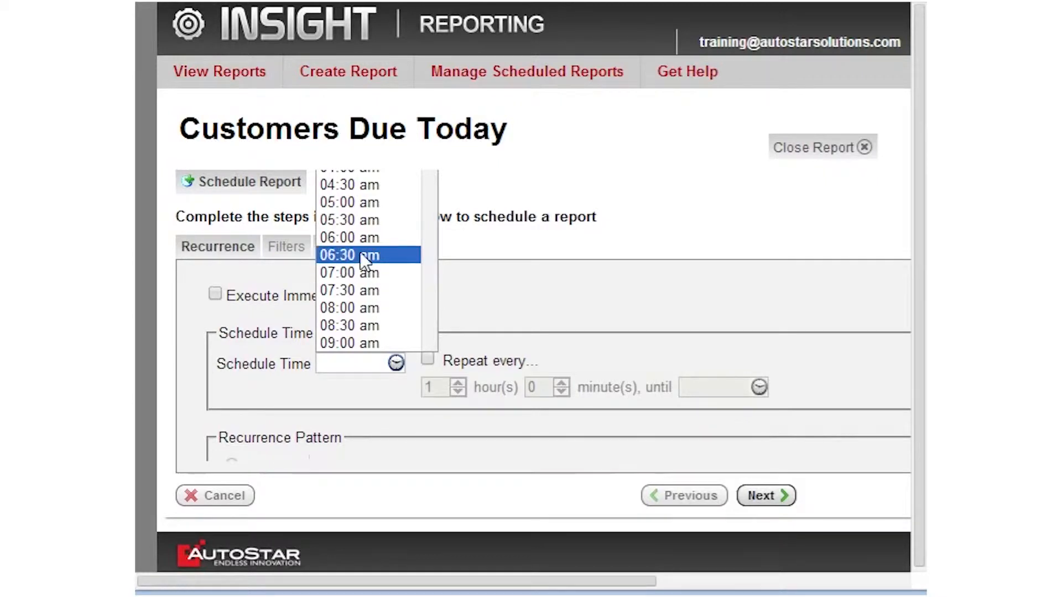
left_click(355, 255)
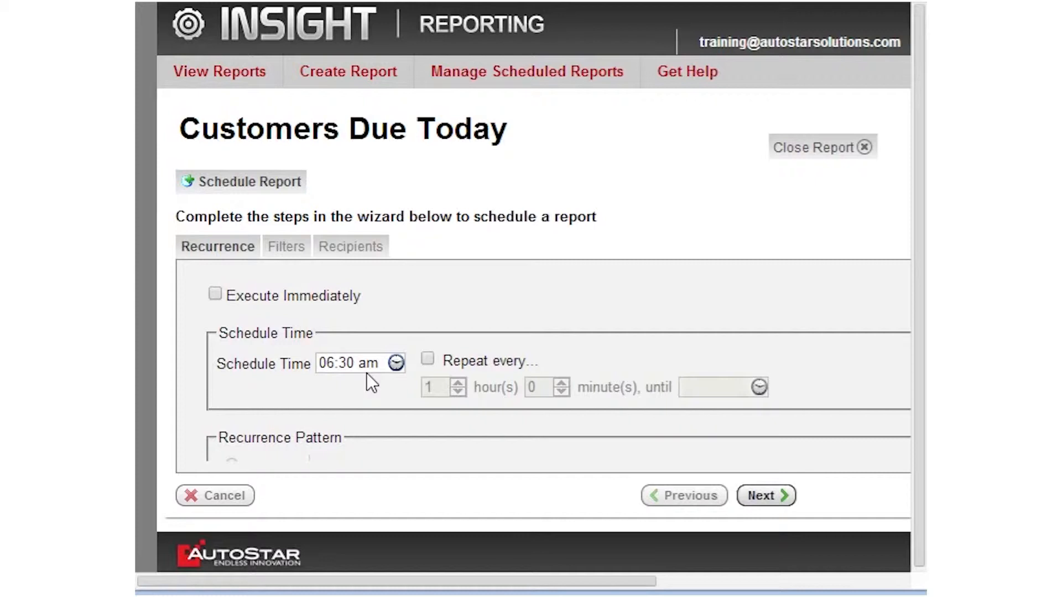
scroll(338, 437, "down", 2)
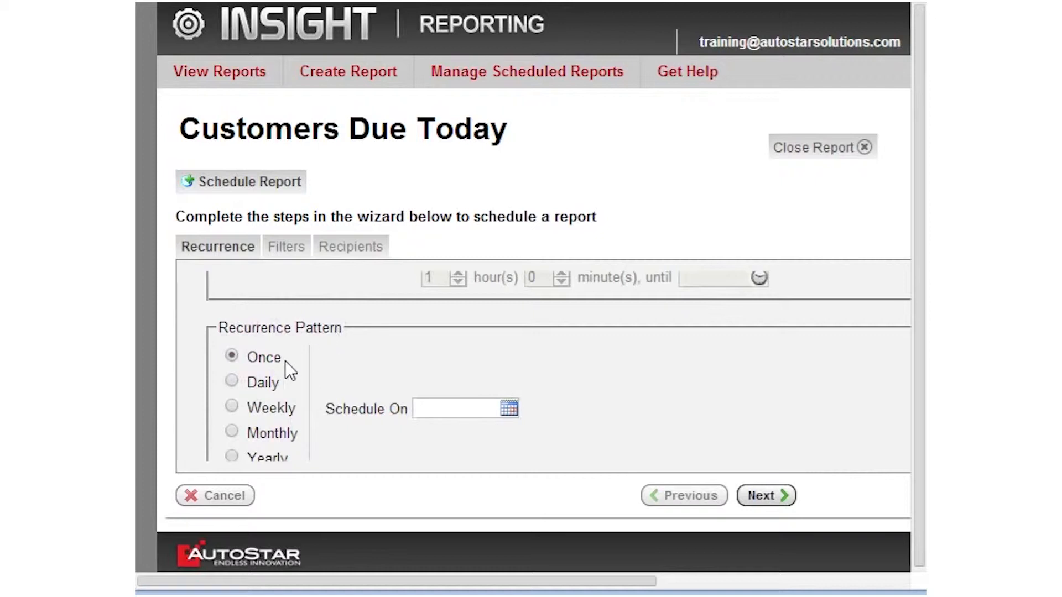
Try the Daily, Weekly and Monthly patterns, then settle on Yearly, every January 1.
left_click(232, 381)
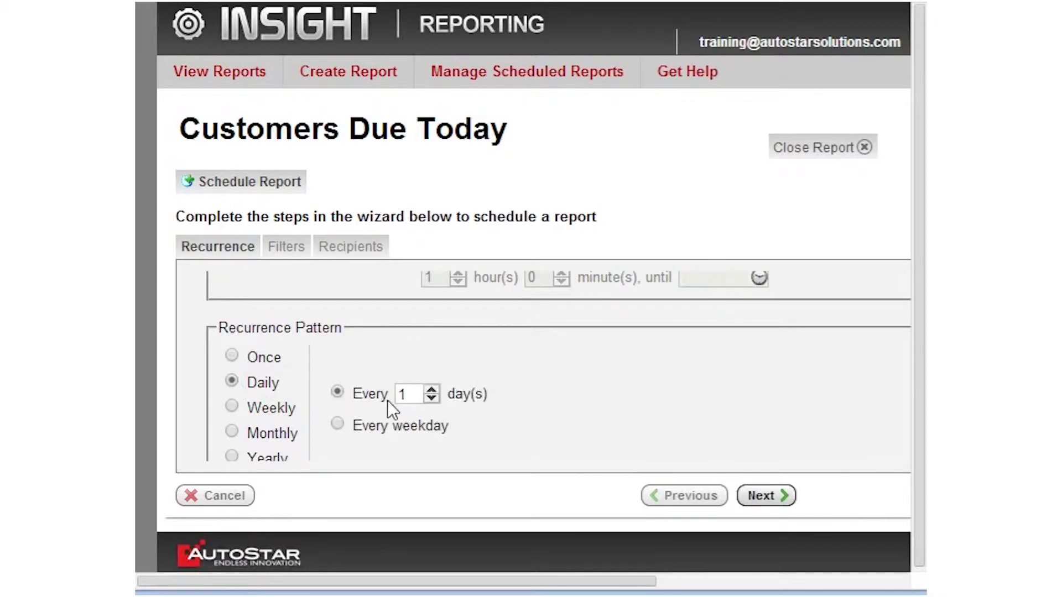
left_click(233, 408)
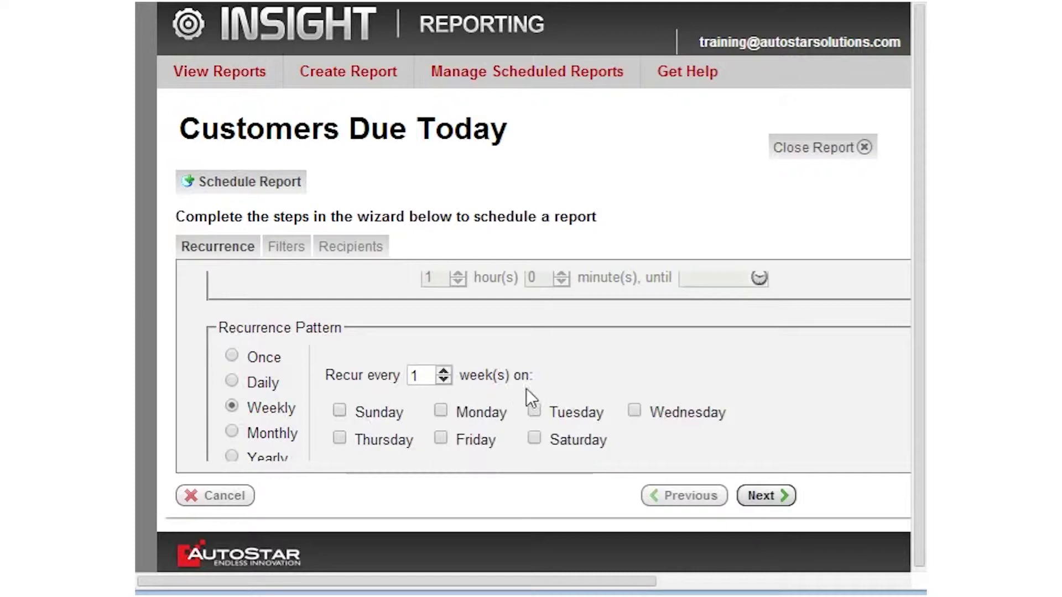
left_click(238, 434)
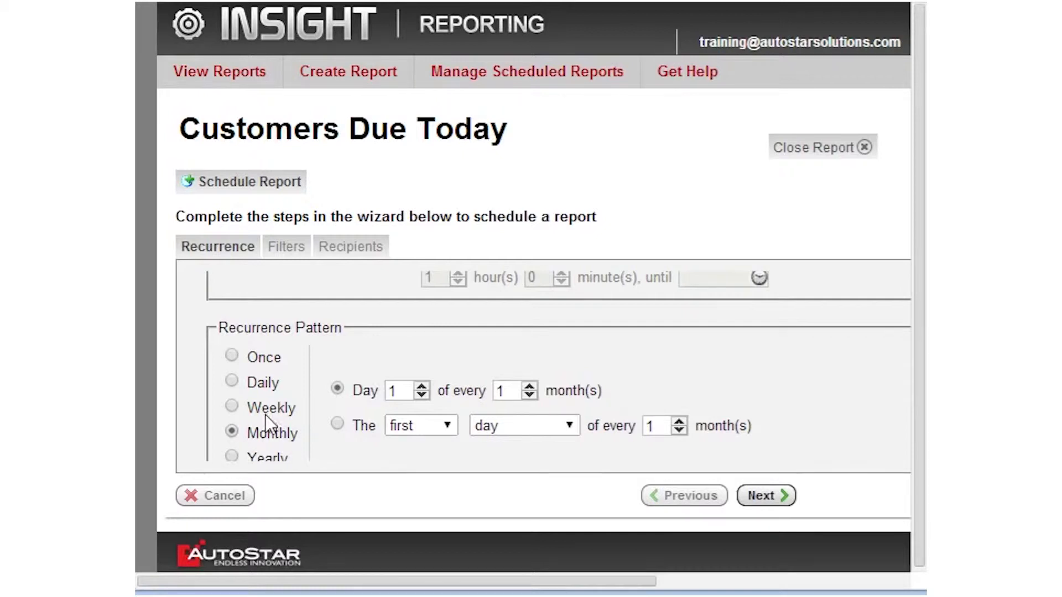
scroll(265, 414, "down", 3)
left_click(231, 347)
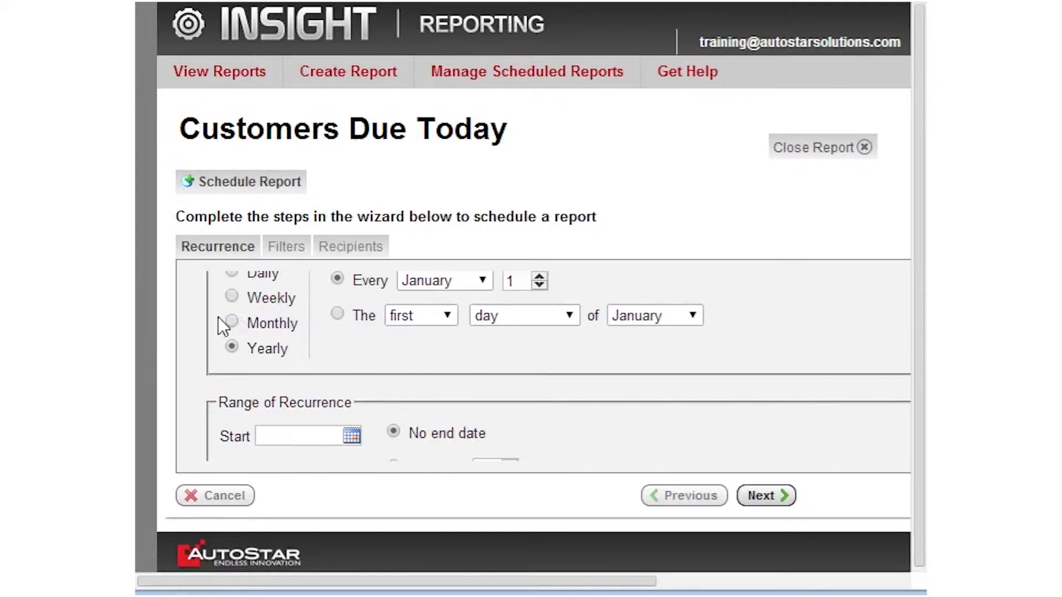
scroll(218, 316, "up", 2)
Switch recurrence to Daily starting 03/05/2014 and proceed to the Filters step.
left_click(236, 383)
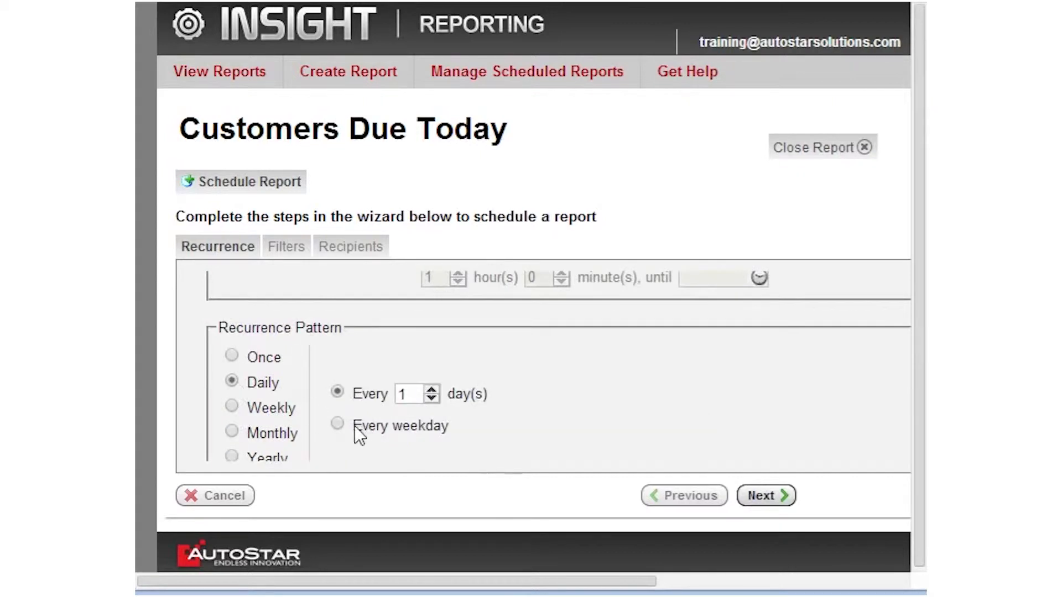
scroll(298, 406, "down", 2)
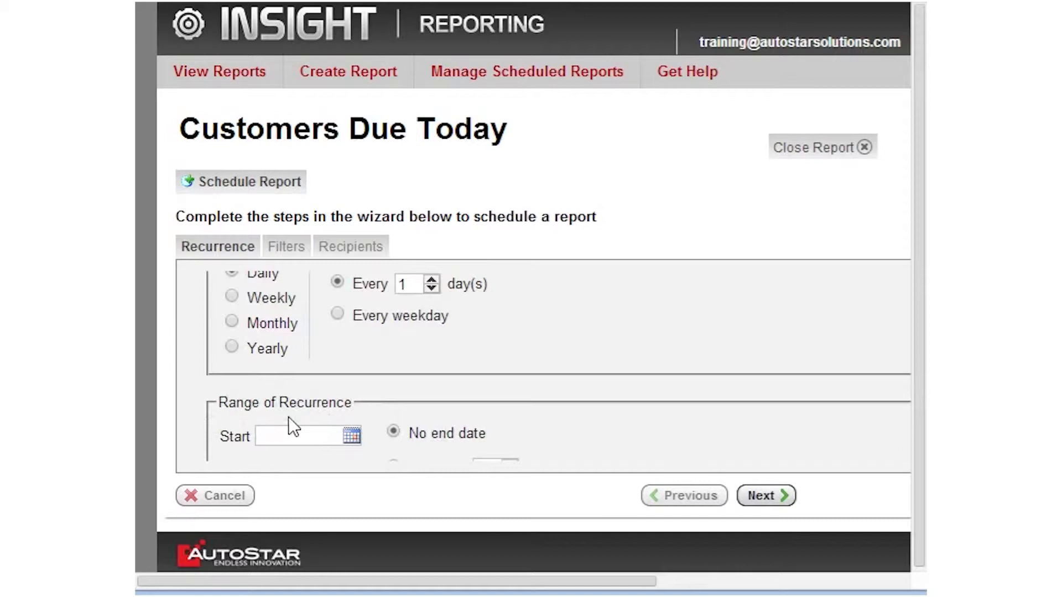
left_click(349, 437)
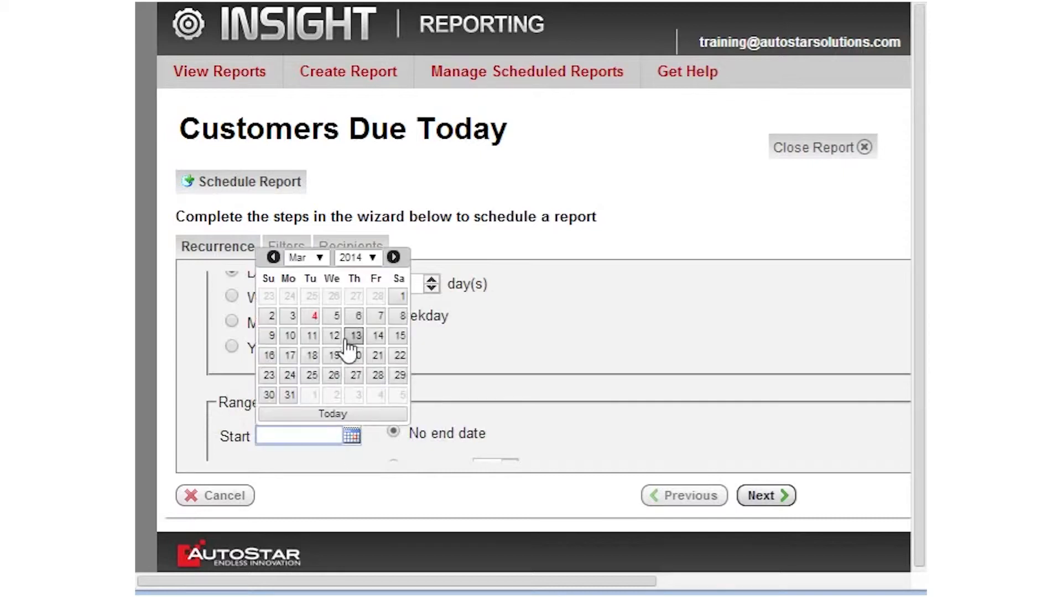
left_click(333, 318)
scroll(482, 371, "down", 2)
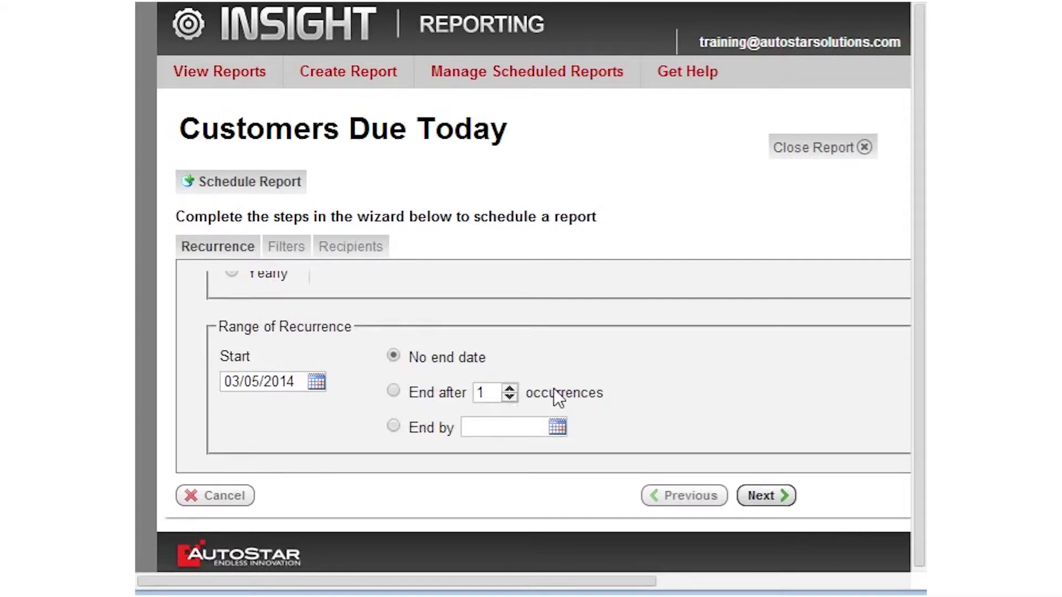
mouse_move(481, 421)
left_click(287, 249)
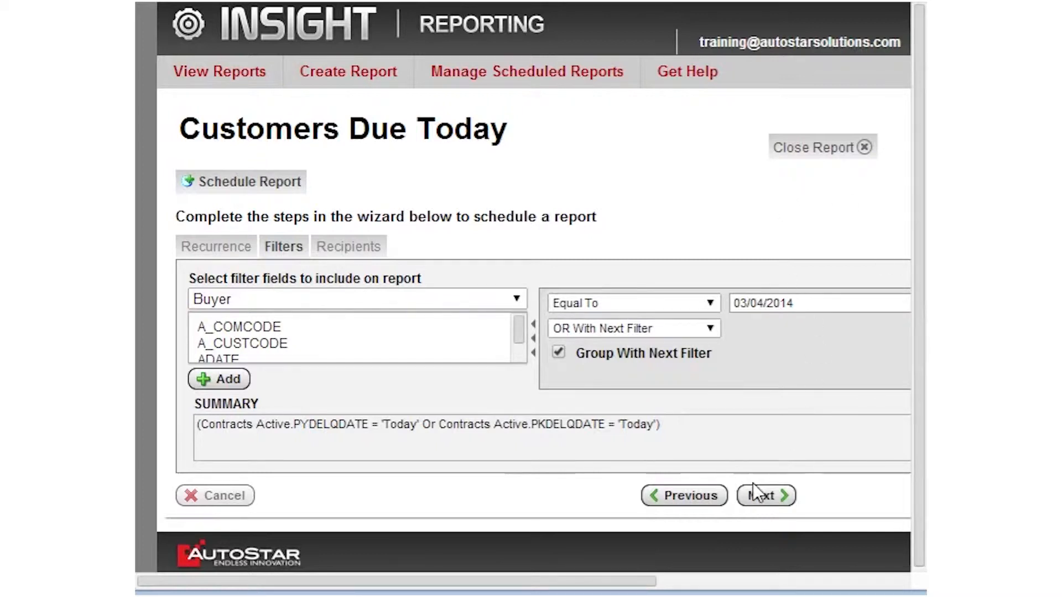
Leave the PYDELQDATE/PKDELQDATE = 'Today' filter as is and go to the Recipients step.
left_click_drag(597, 581, 857, 585)
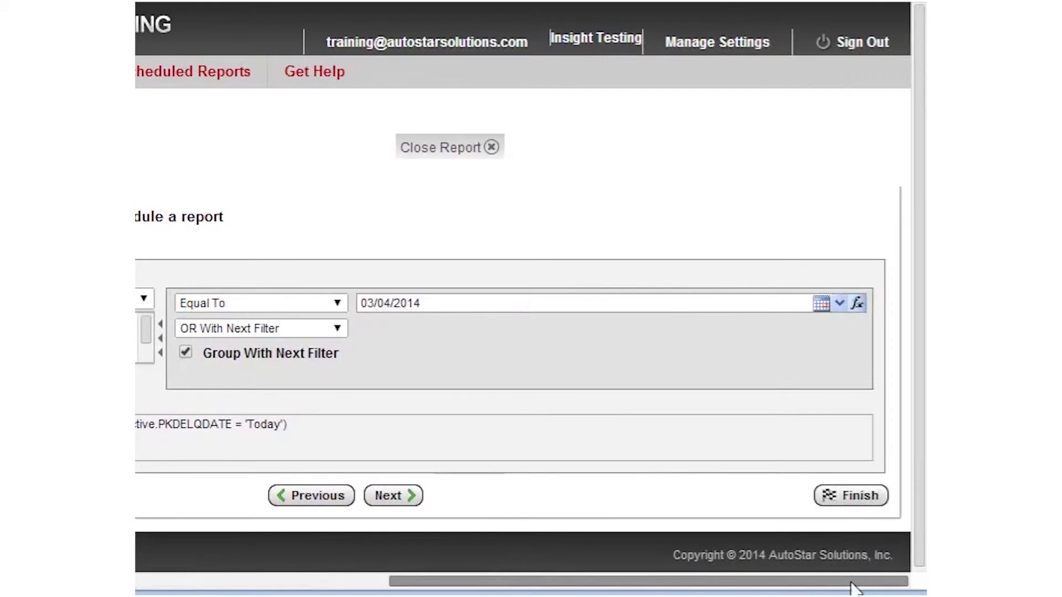
left_click(870, 385)
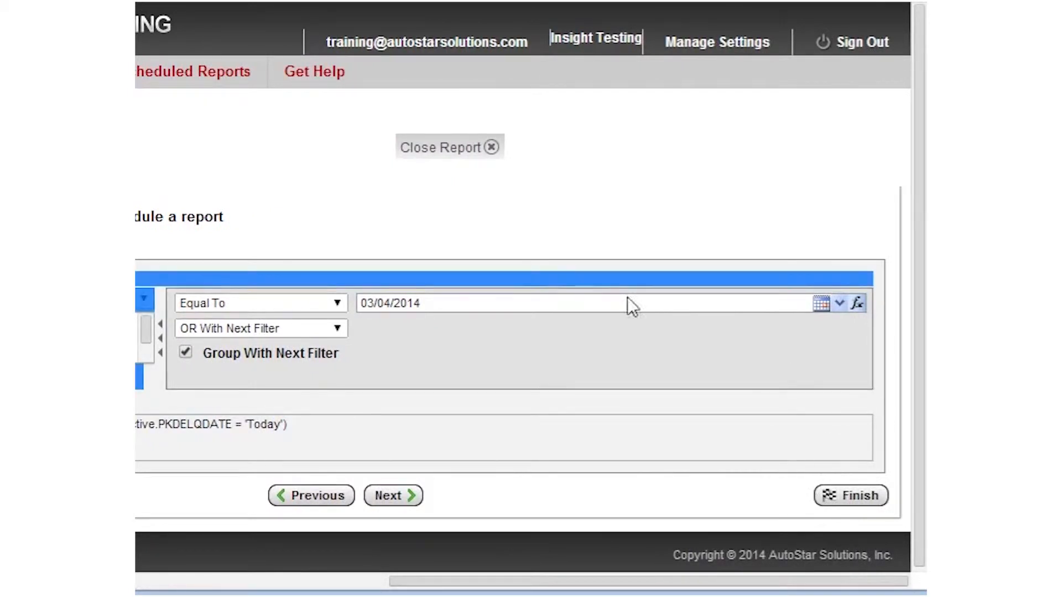
left_click_drag(569, 582, 327, 539)
left_click(340, 498)
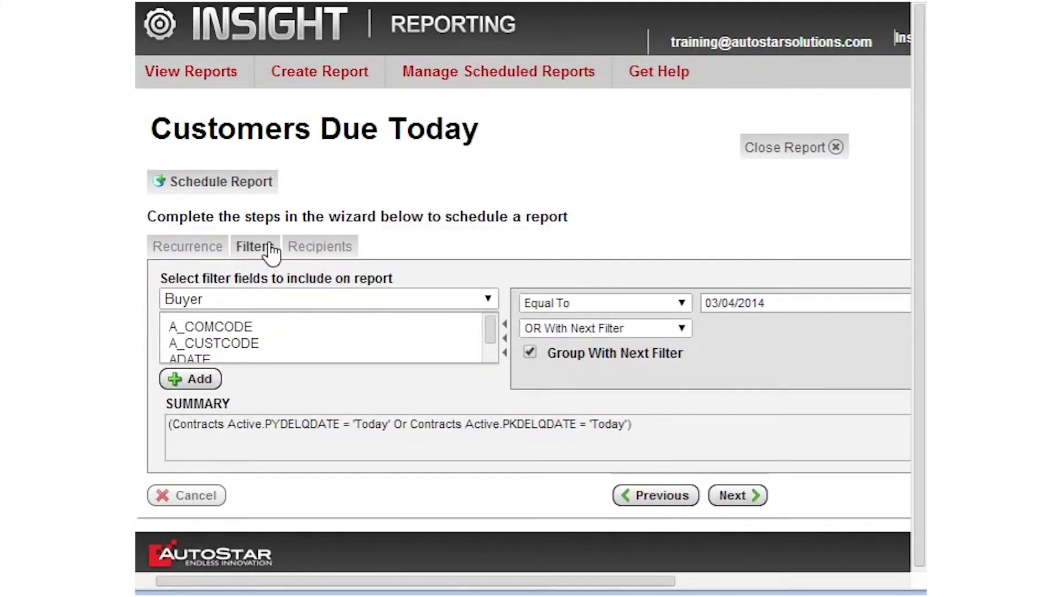
left_click(338, 251)
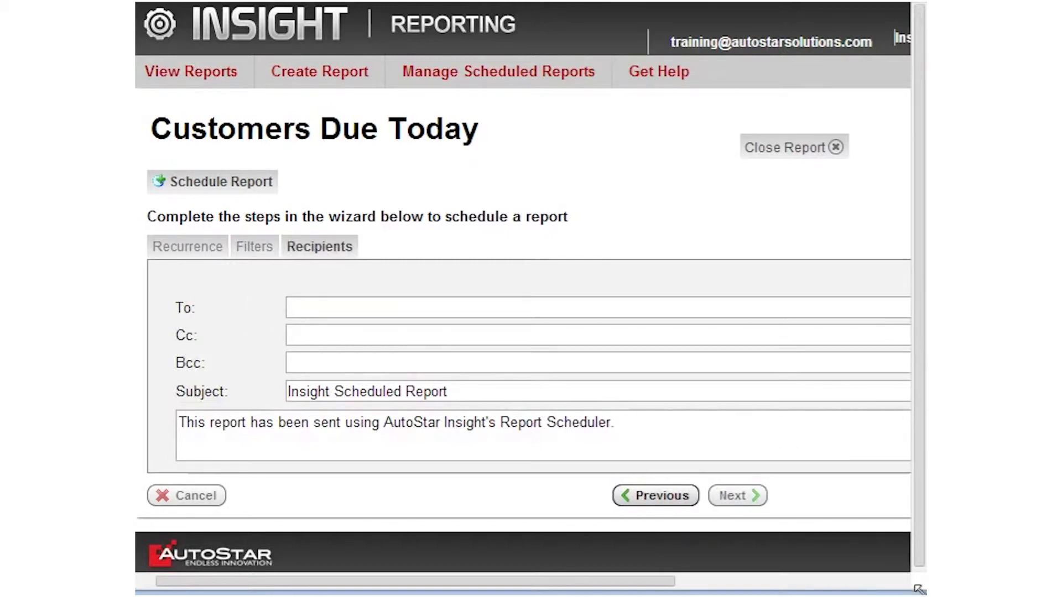
Enlarge the window and enter the user's e-mail address as the recipient.
left_click_drag(917, 588, 930, 596)
left_click(314, 308)
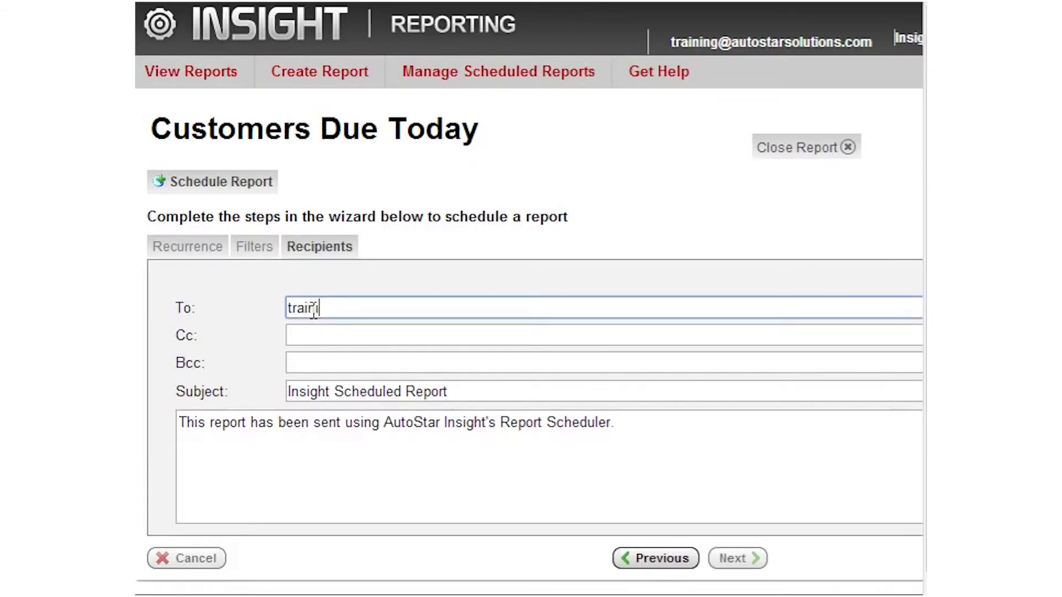
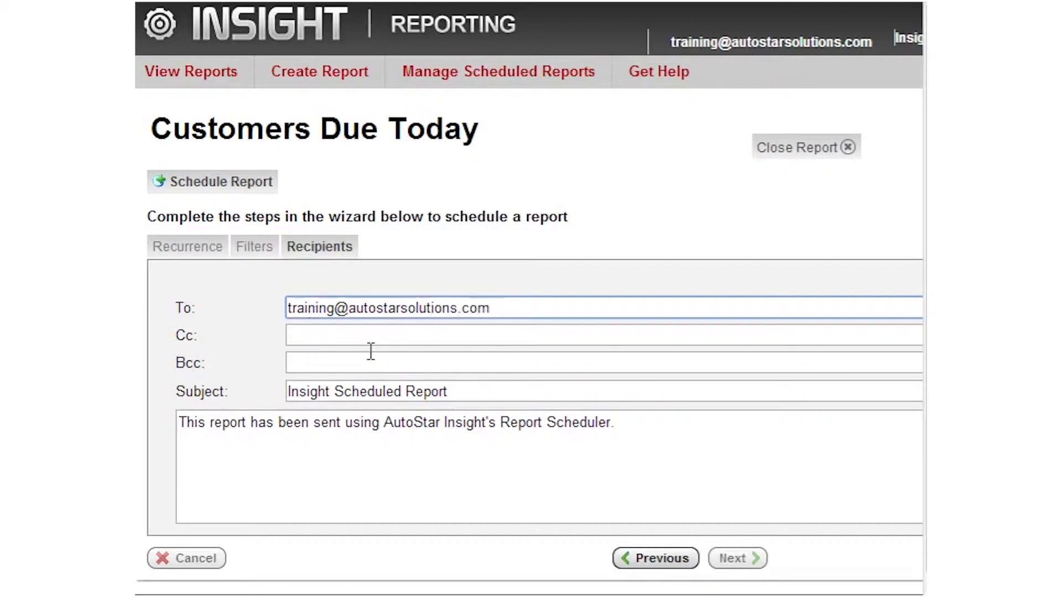
Replace the subject with 'Daily Delinquent Accounts - due today'.
left_click_drag(457, 391, 277, 389)
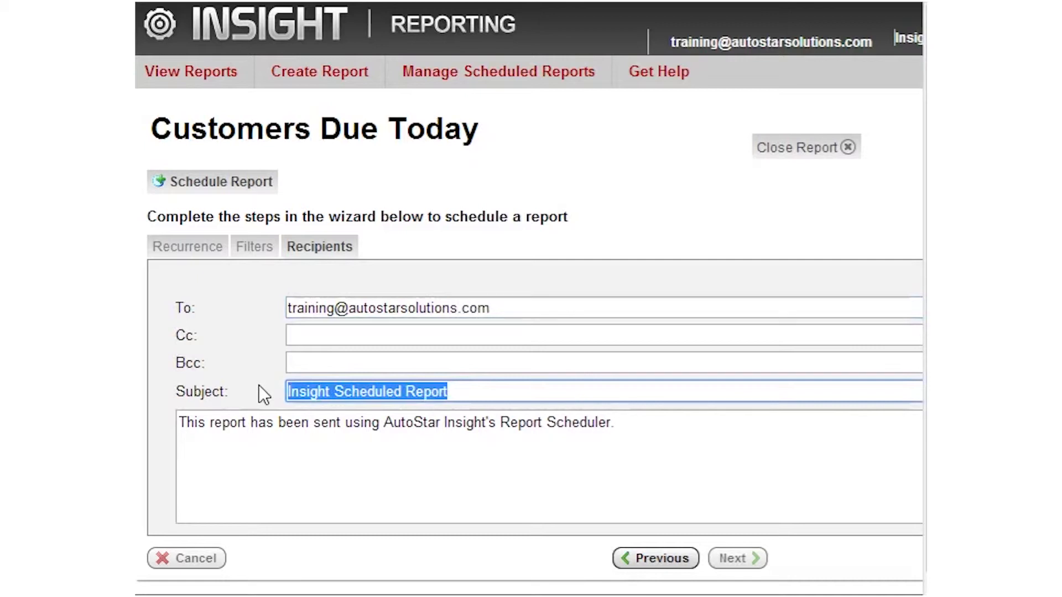
type("Daily Delinquenc")
key("BackSpace")
type("t a")
key("BackSpace")
key("BackSpace")
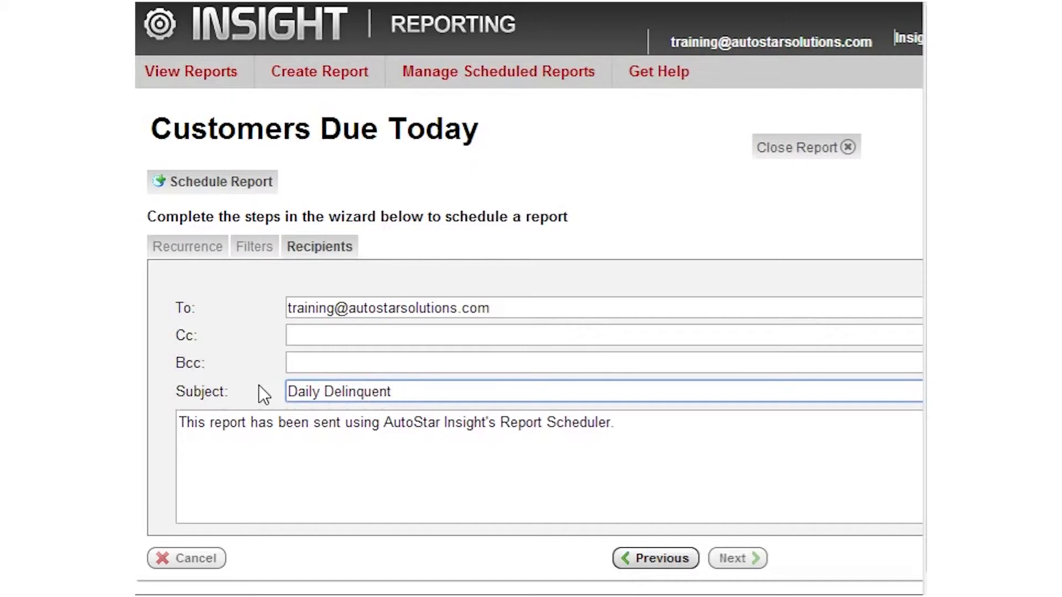
type("Accounts  - due today")
left_click_drag(638, 428, 177, 440)
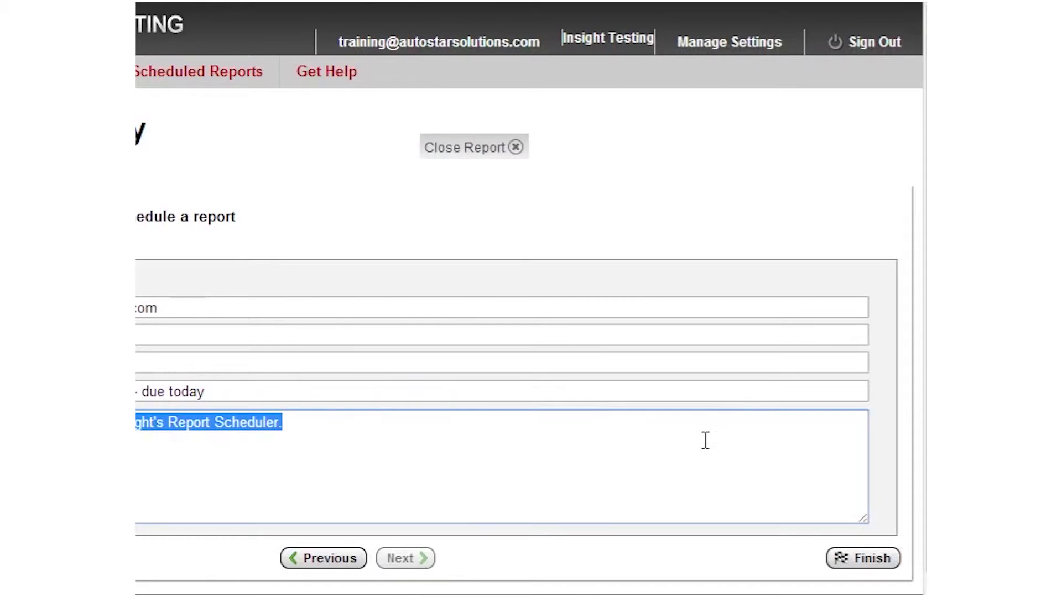
Finish the Accounts Due Daily schedule and close the Customers Due Today report.
left_click(877, 558)
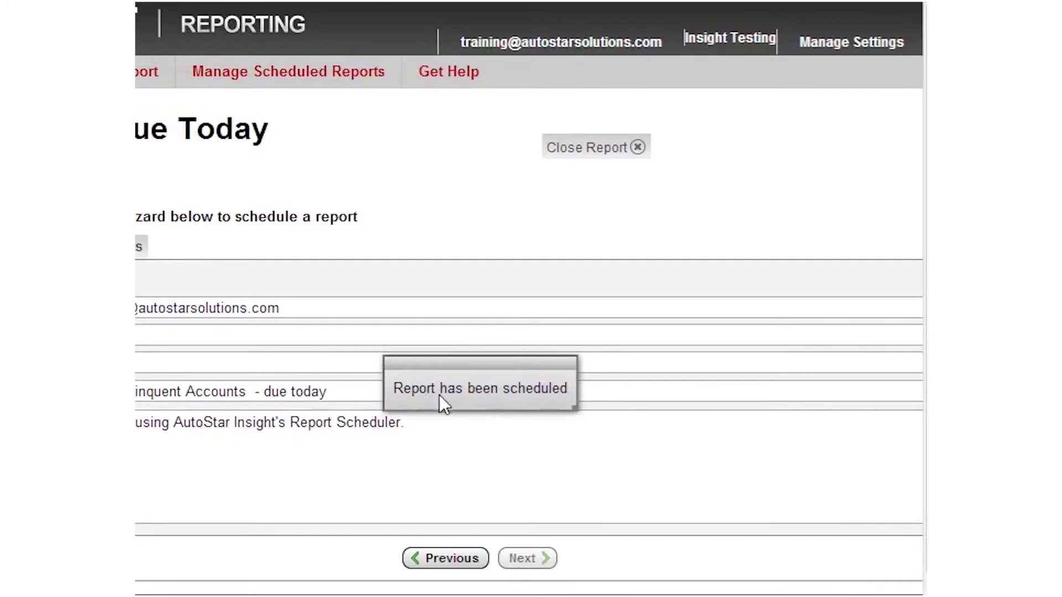
left_click(641, 146)
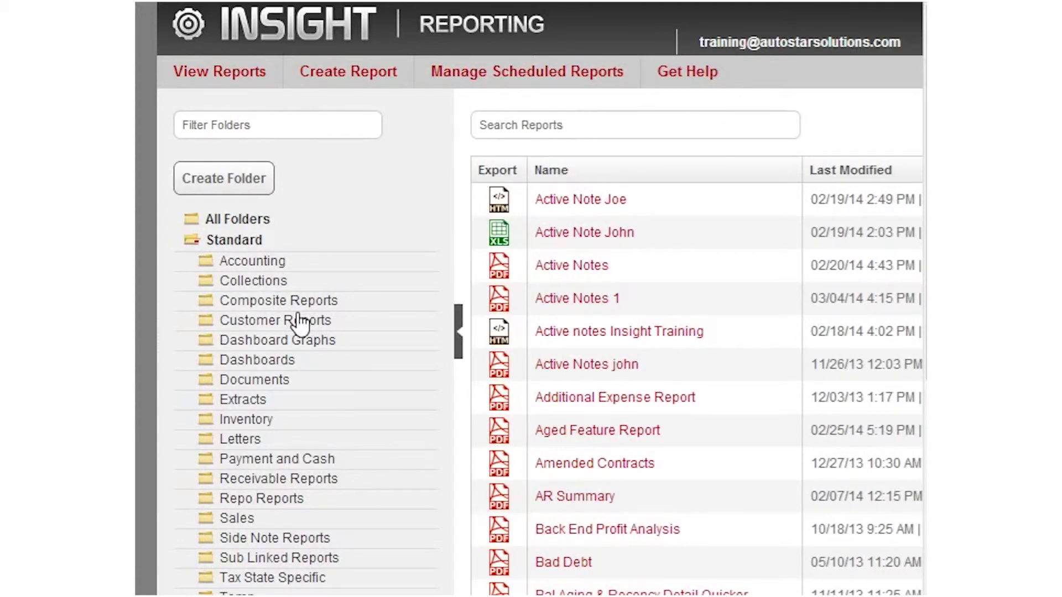
In Schedule Manager, check Accounts Due Daily's next run 03/05/2014 6:30 AM and Ready status.
left_click(541, 77)
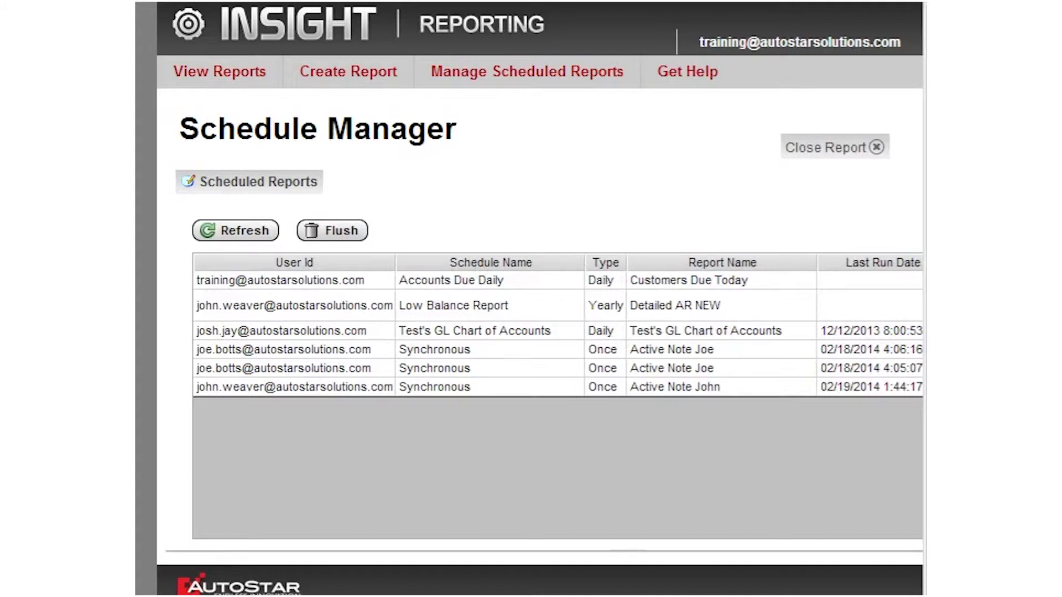
scroll(528, 298, "right", 4)
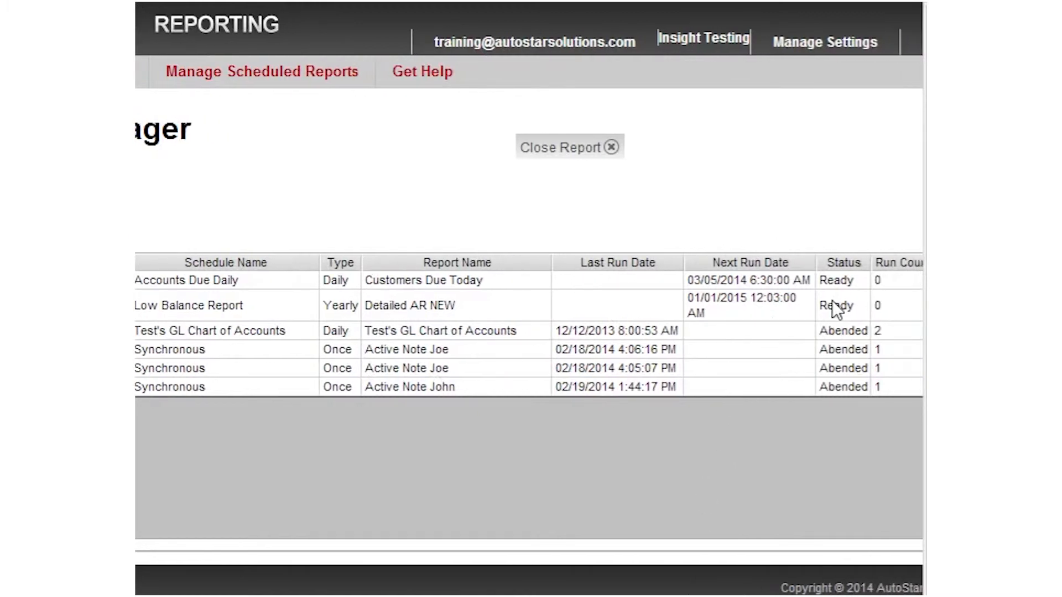
mouse_move(833, 301)
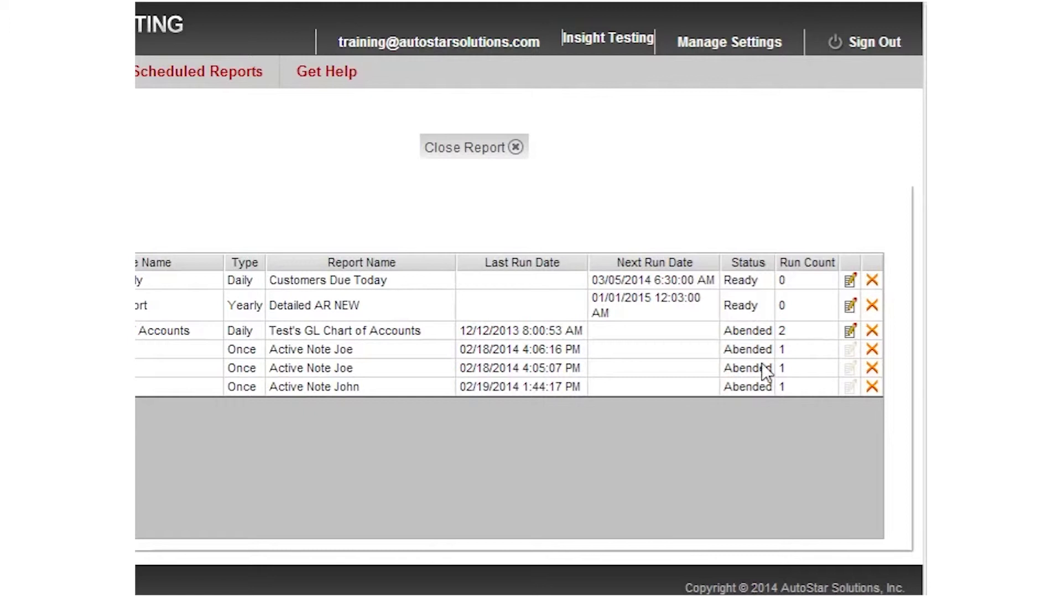
Resave the Accounts Due Daily schedule as daily every 1 day and close its editor.
left_click(850, 282)
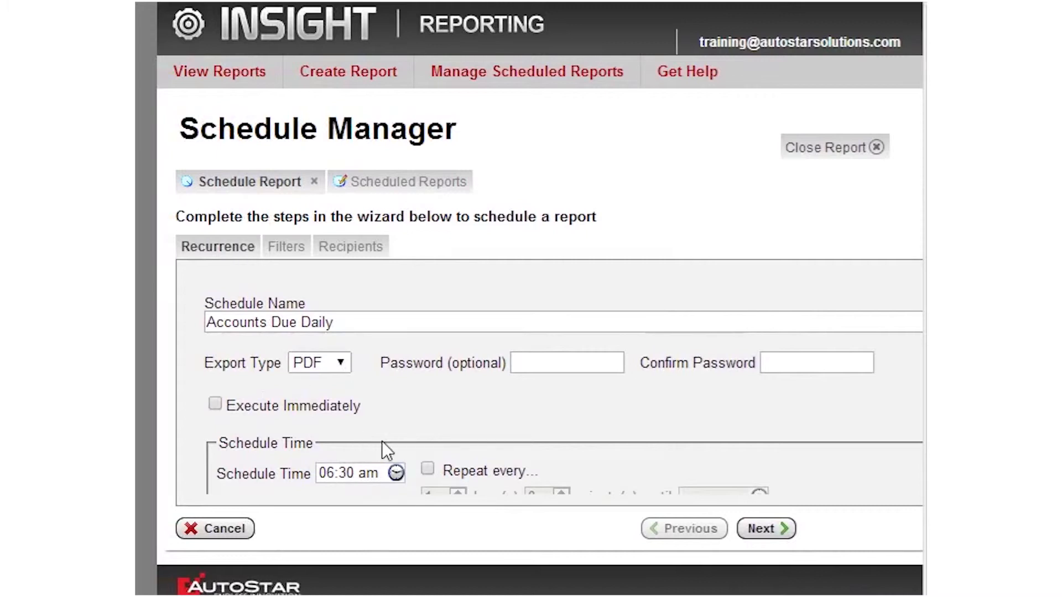
scroll(382, 443, "down", 4)
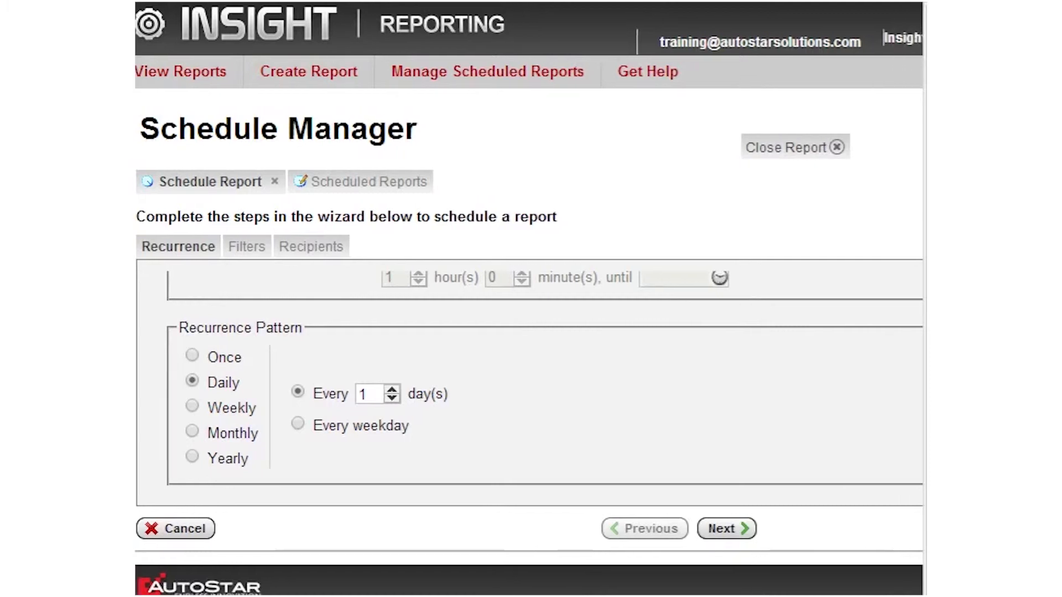
left_click(867, 533)
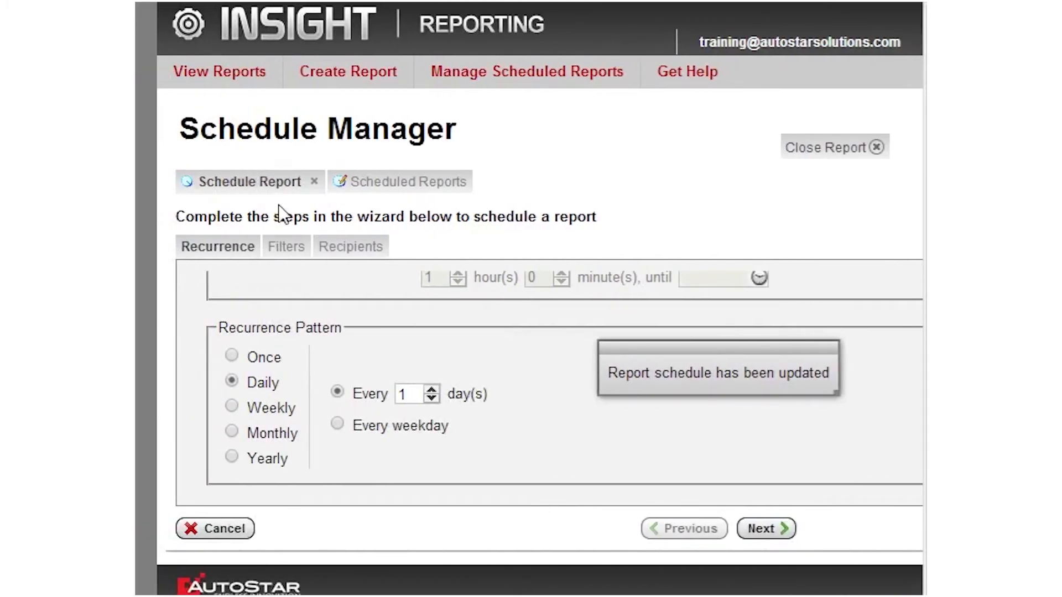
left_click(315, 183)
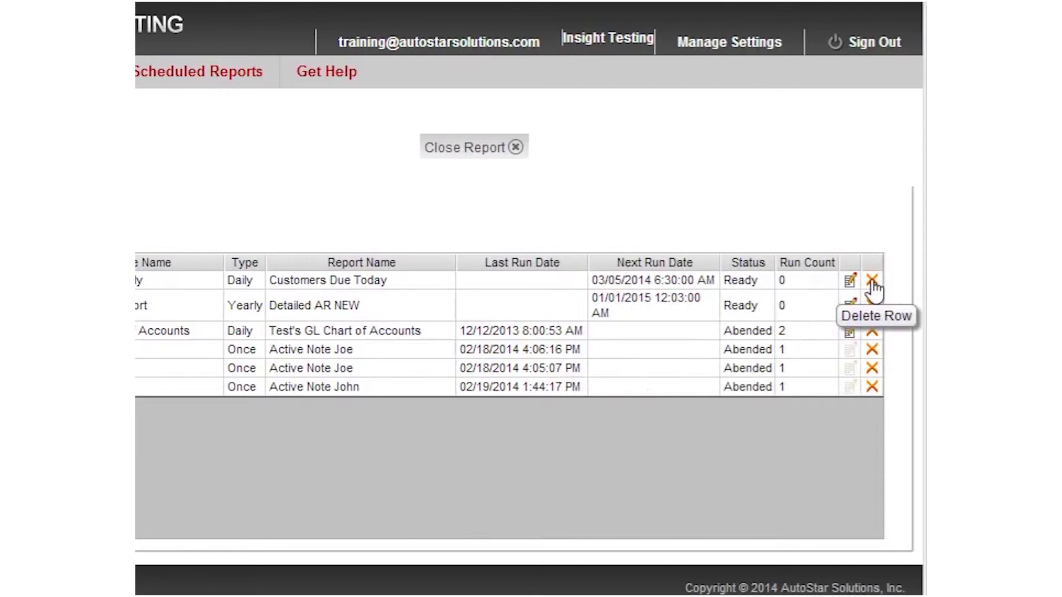
Delete the Accounts Due Daily schedule and confirm, leaving its status as Deleted.
left_click(872, 282)
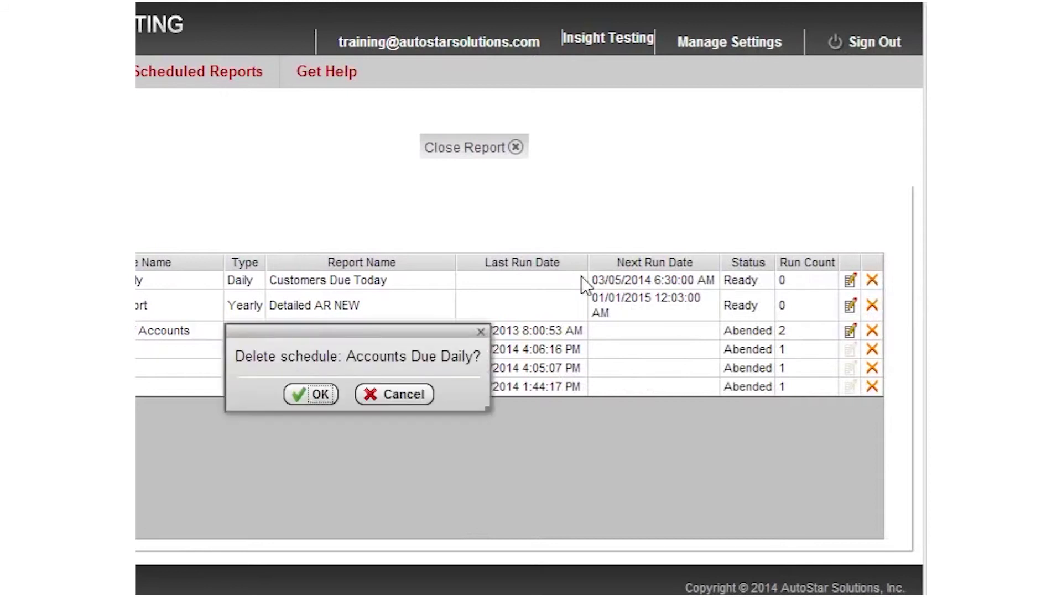
left_click(319, 395)
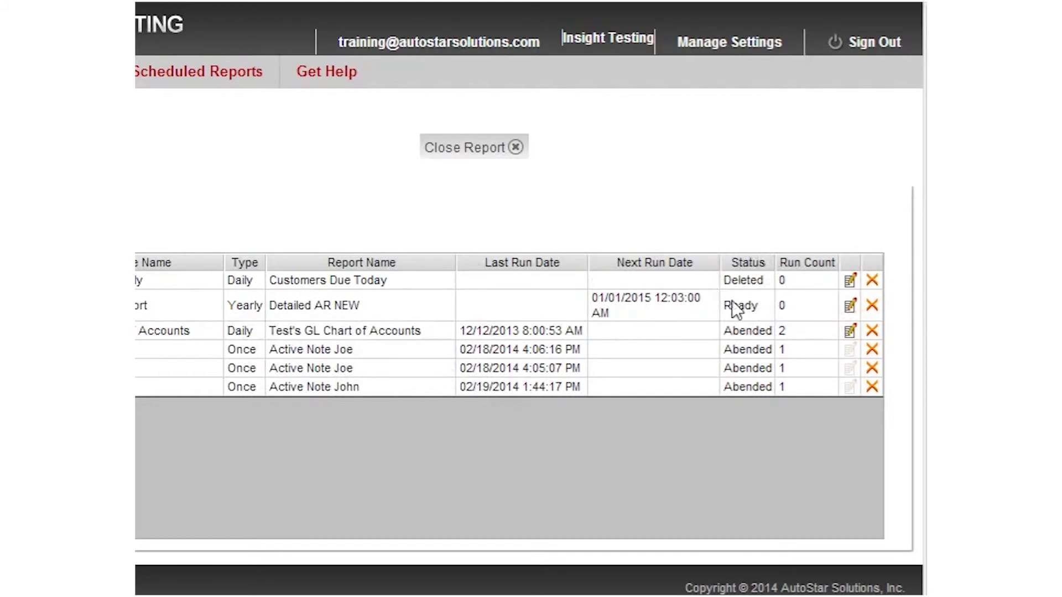
mouse_move(760, 297)
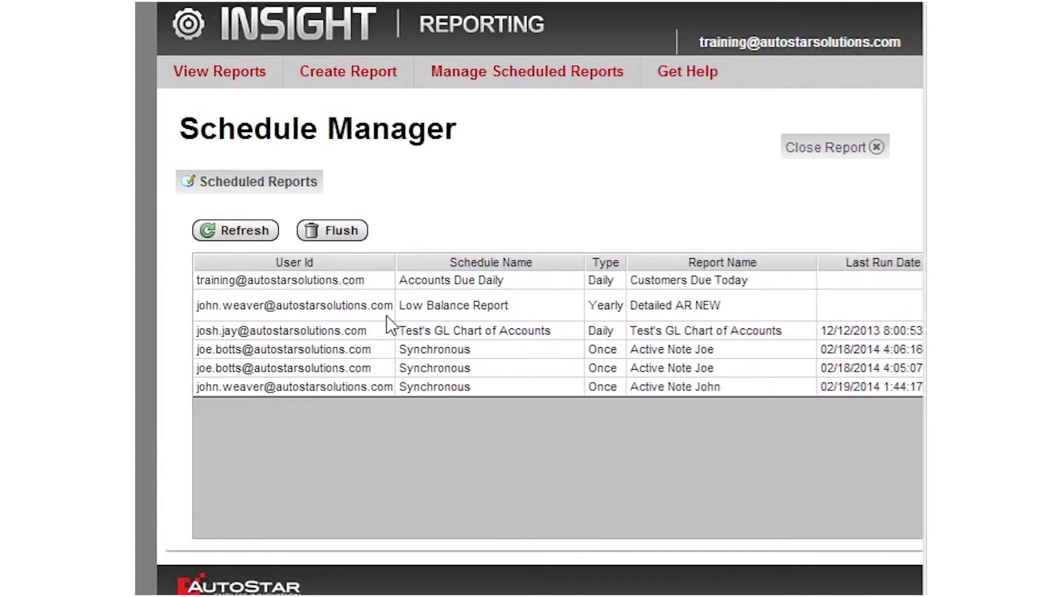
Flush deleted schedules, refresh the list to confirm Accounts Due Daily is gone, and close Schedule Manager.
left_click(333, 235)
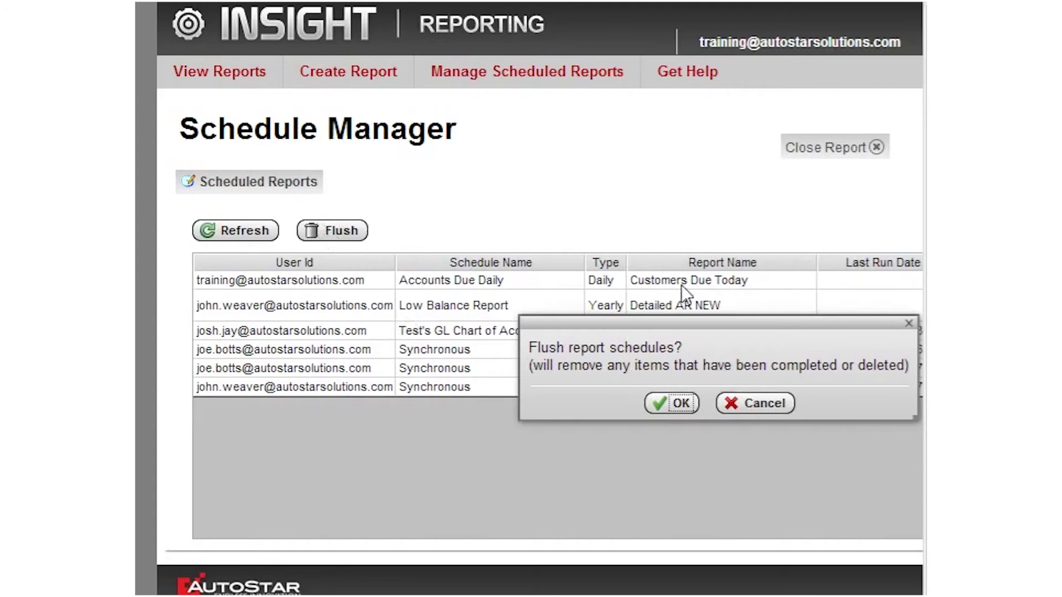
left_click(682, 404)
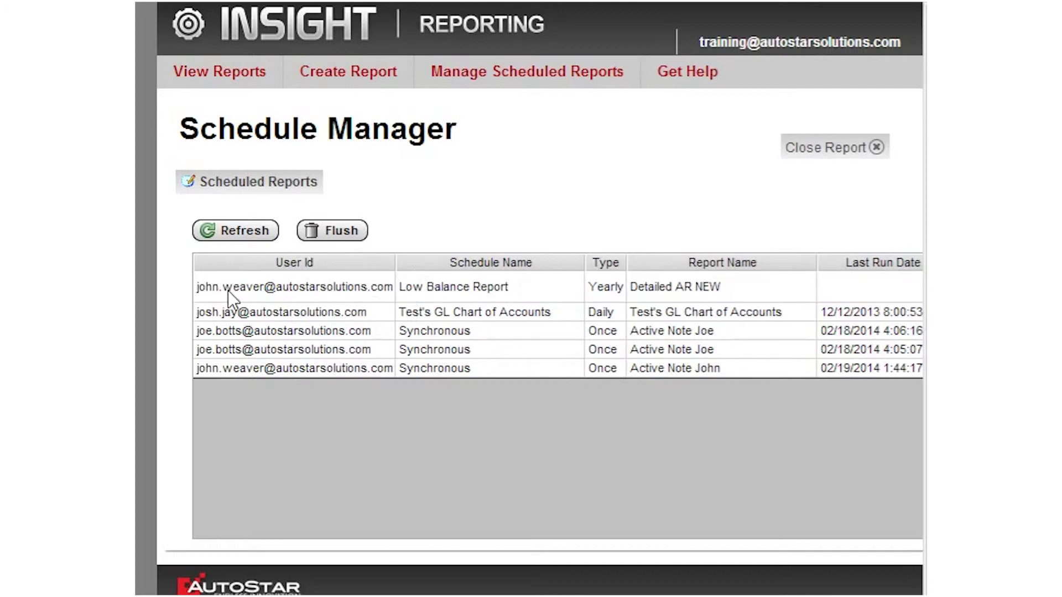
left_click(226, 235)
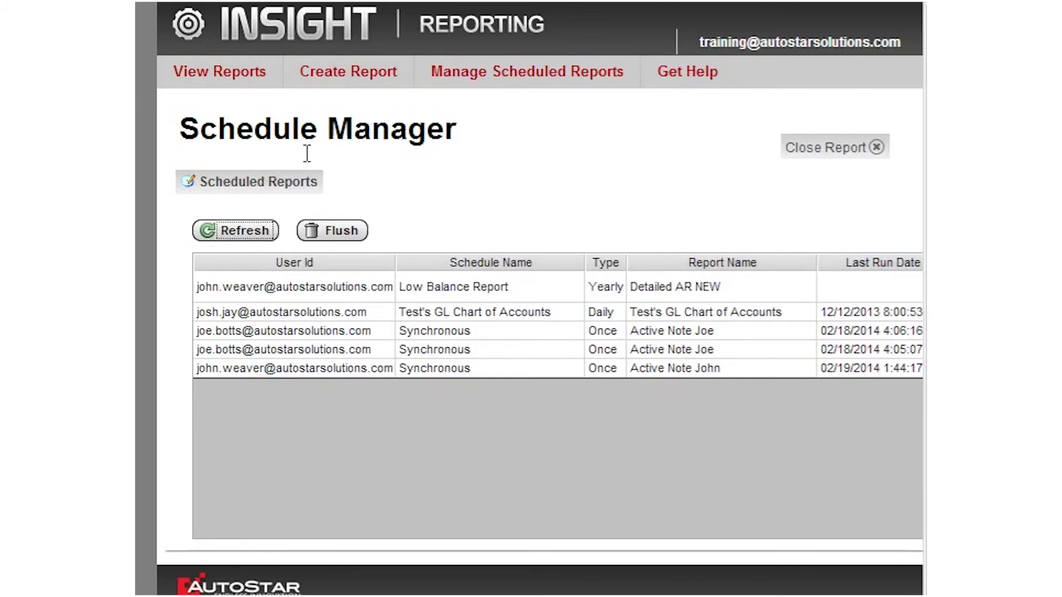
left_click(875, 150)
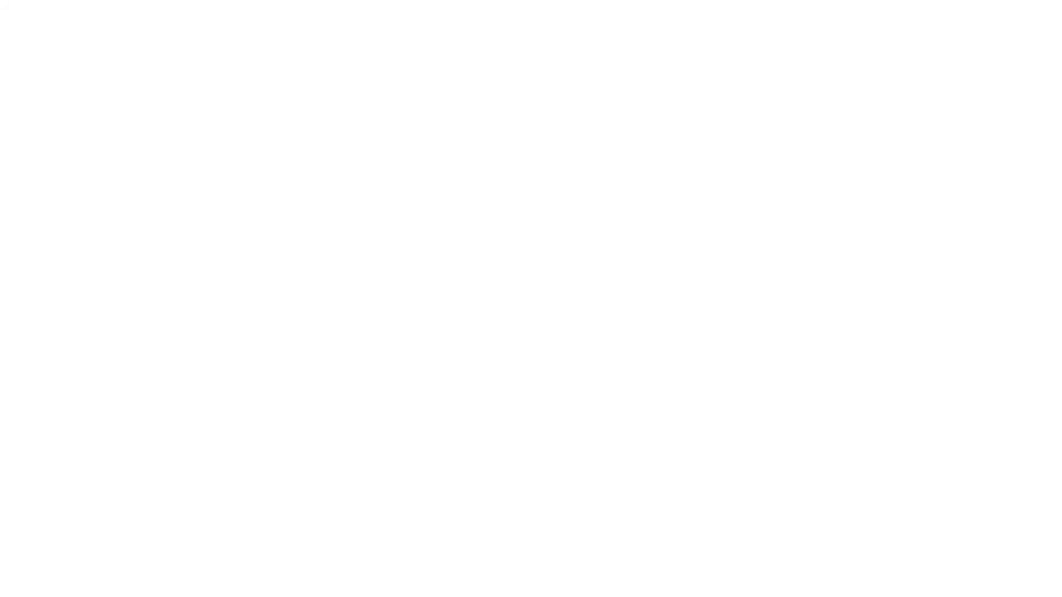